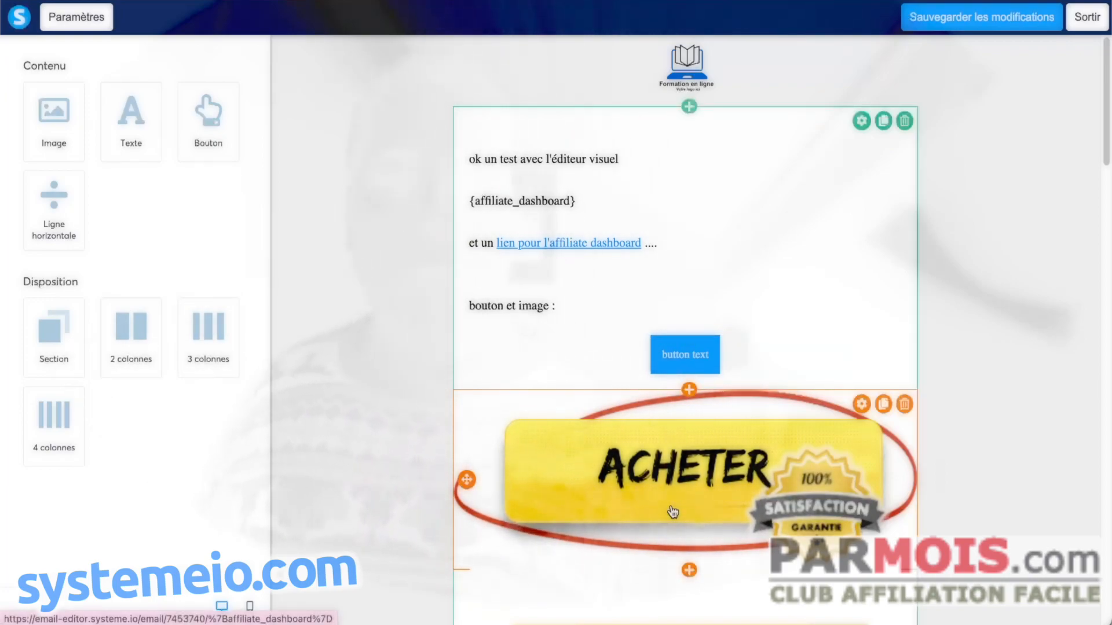
Step: Examine the link URL settings of the ACHETER image and of the blue button above it
{"action": "left_click", "coordinate": [591, 445]}
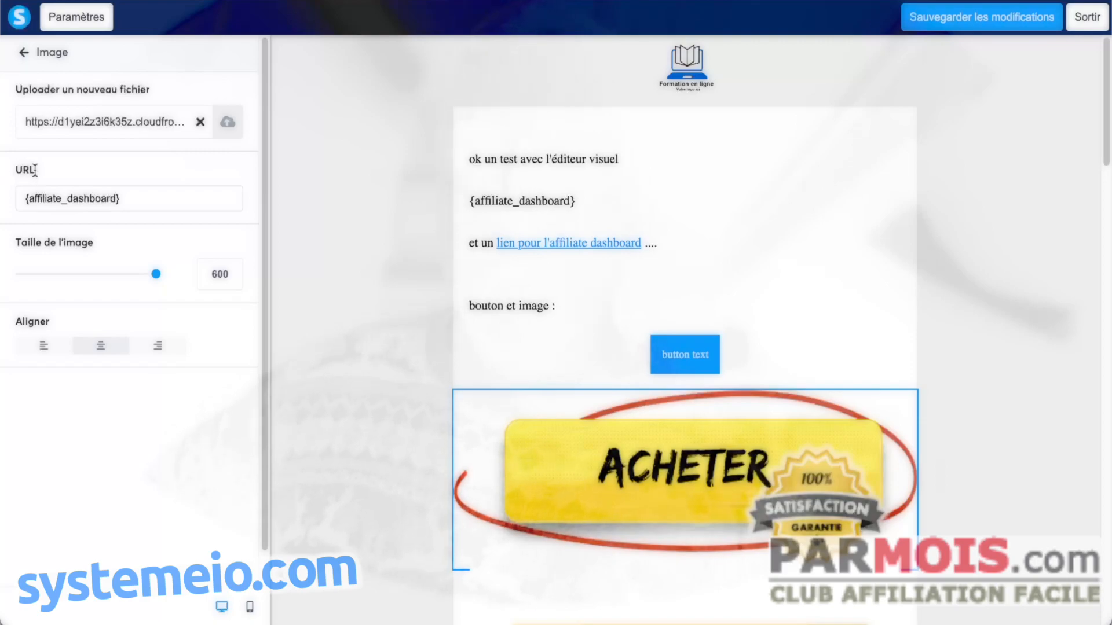
{"action": "left_click", "coordinate": [692, 358]}
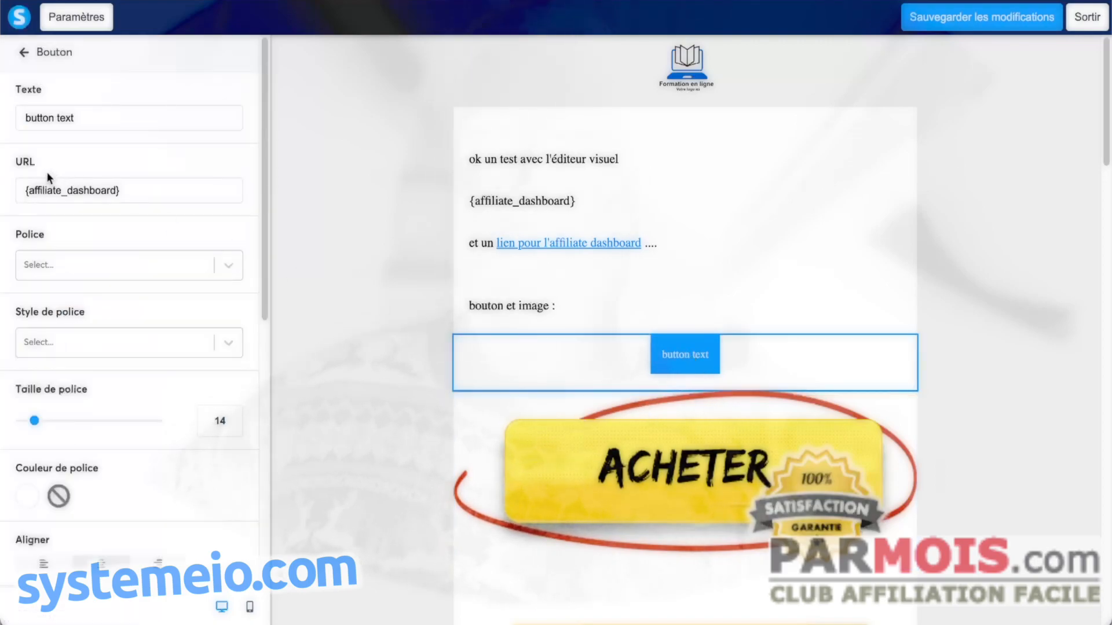
{"action": "left_click", "coordinate": [497, 264]}
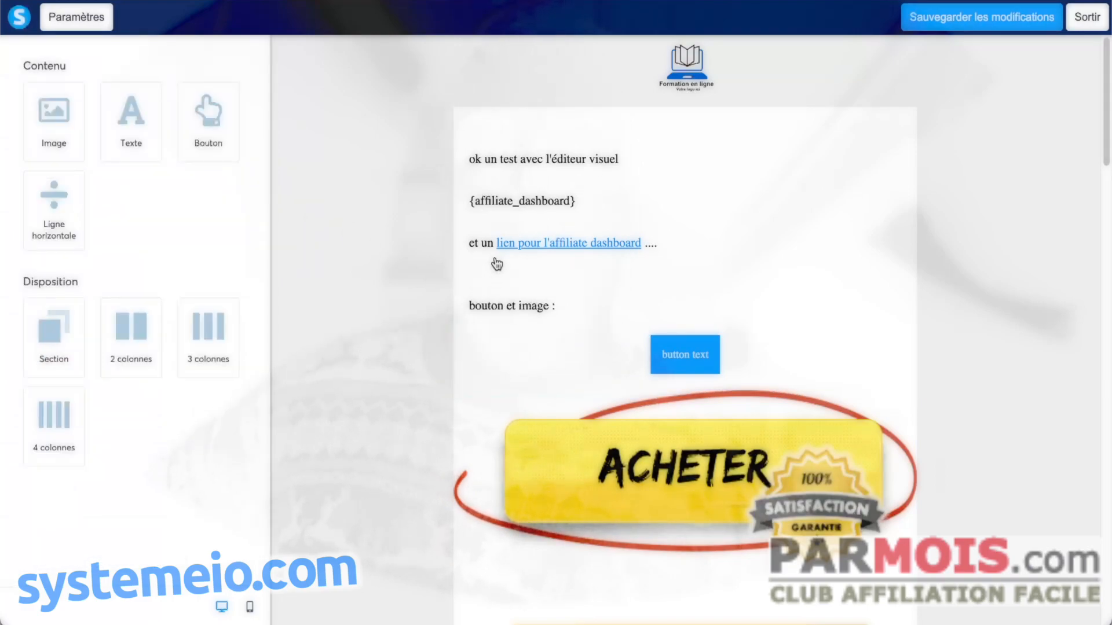
Step: Examine the link protocol options for the text "lien pour l'affiliate dashboard" and highlight the {affiliate_dashboard} line above it
{"action": "left_click", "coordinate": [558, 207]}
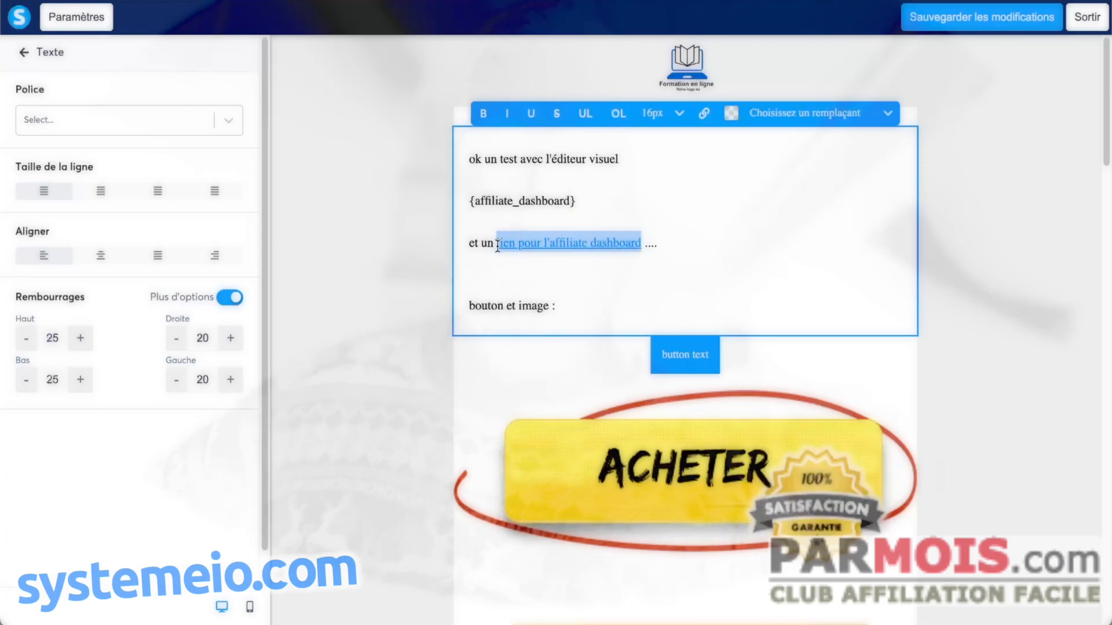
{"action": "left_click", "coordinate": [705, 115]}
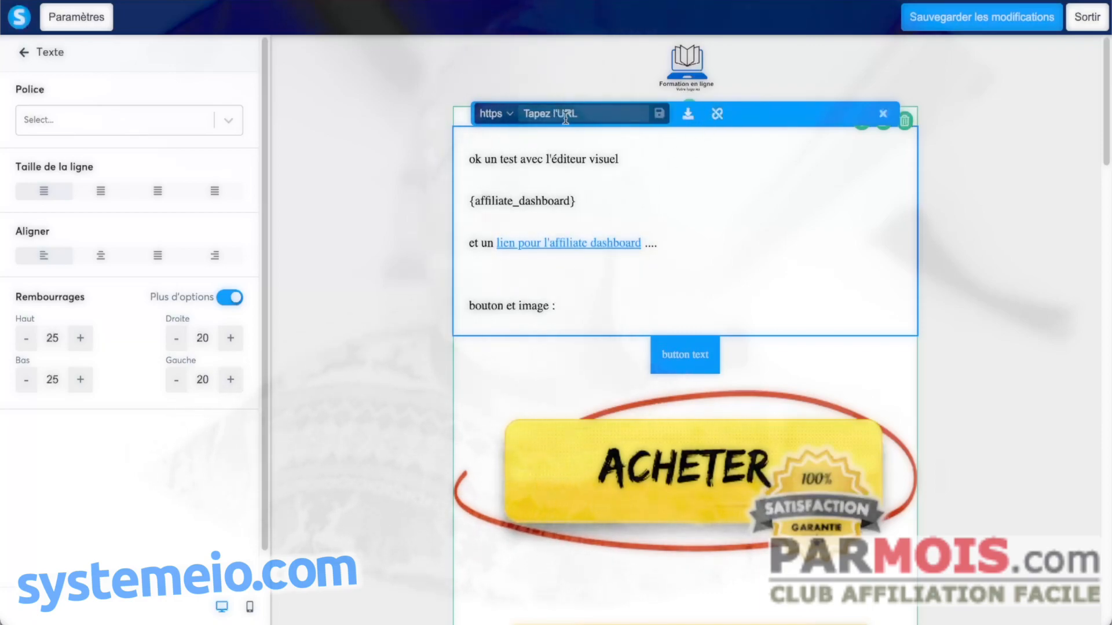
{"action": "left_click", "coordinate": [510, 115]}
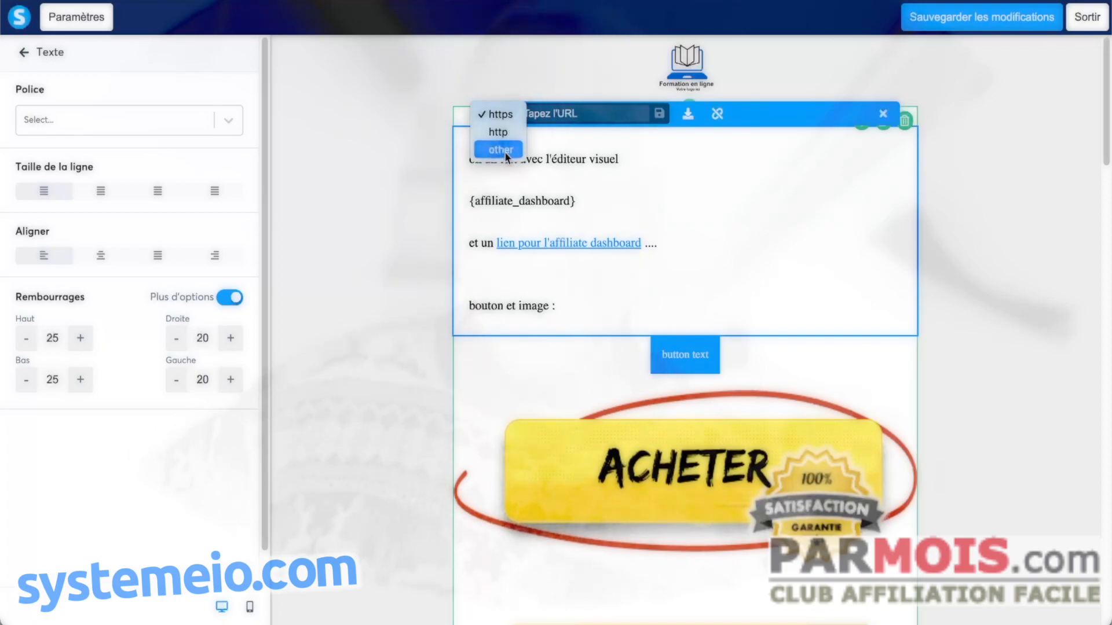
{"action": "left_click", "coordinate": [570, 118]}
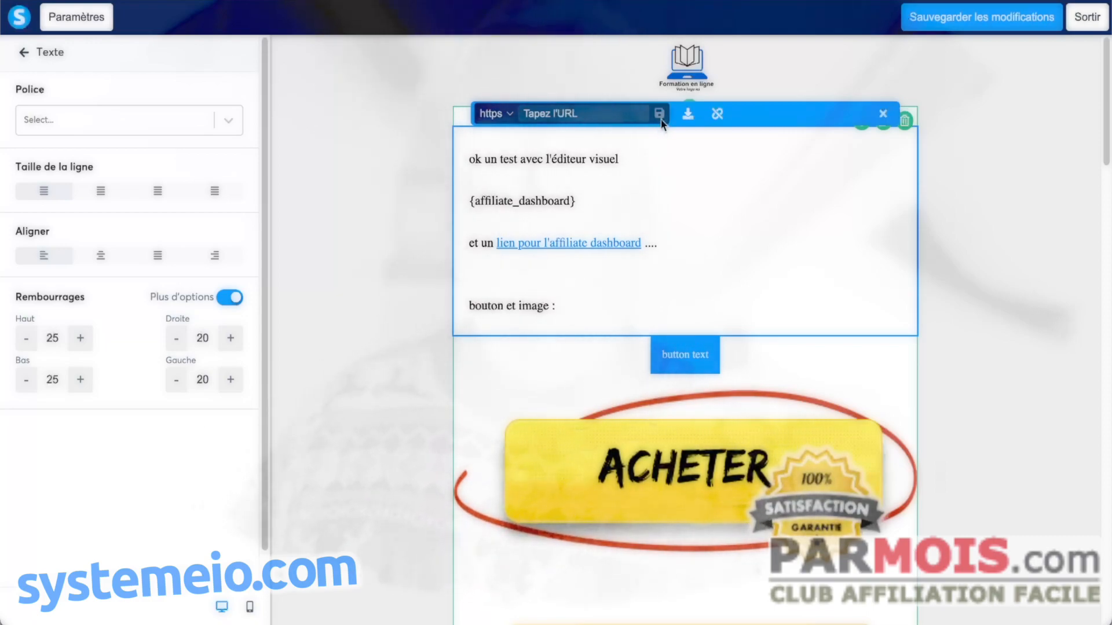
{"action": "left_click", "coordinate": [572, 180]}
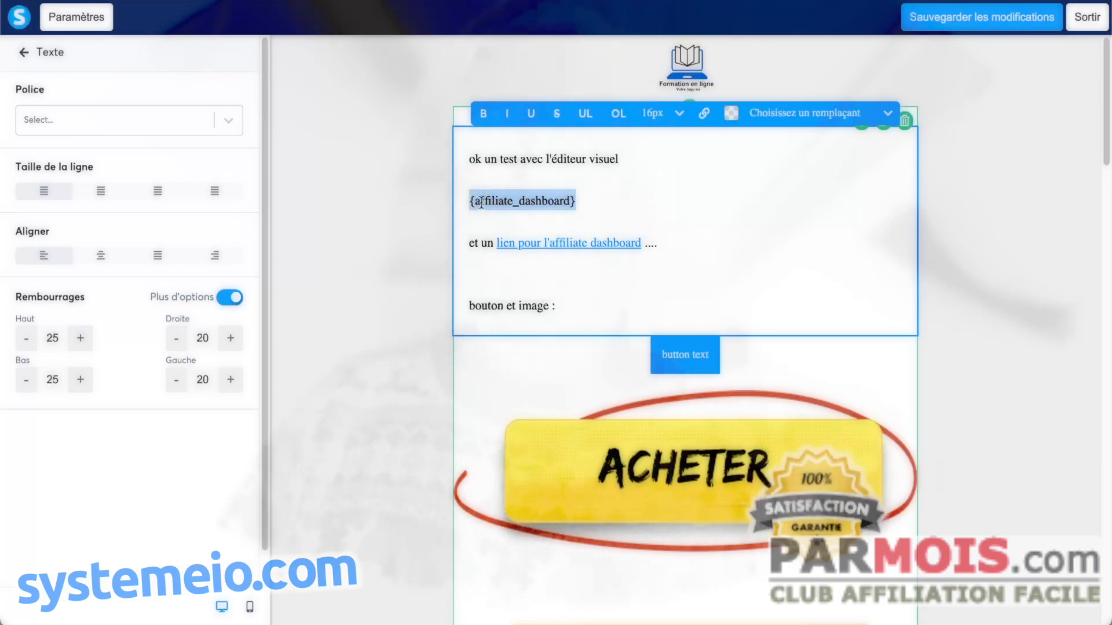
{"action": "left_click", "coordinate": [421, 318]}
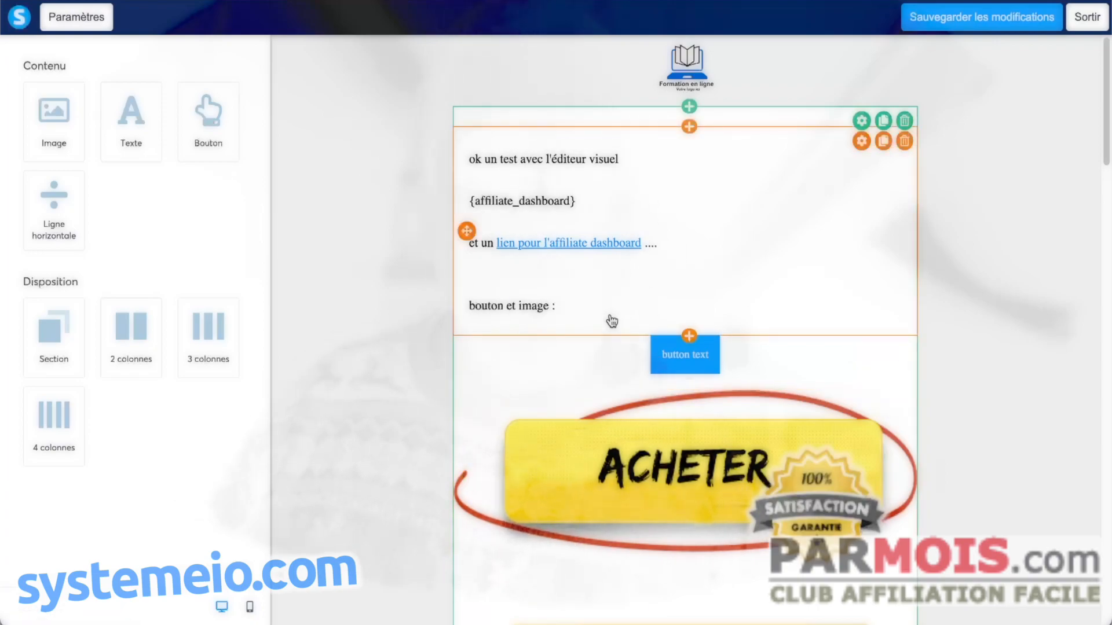
Step: Compare the URL fields of the blue button and the ACHETER image, highlighting the placeholder in the button's URL
{"action": "left_click", "coordinate": [674, 360]}
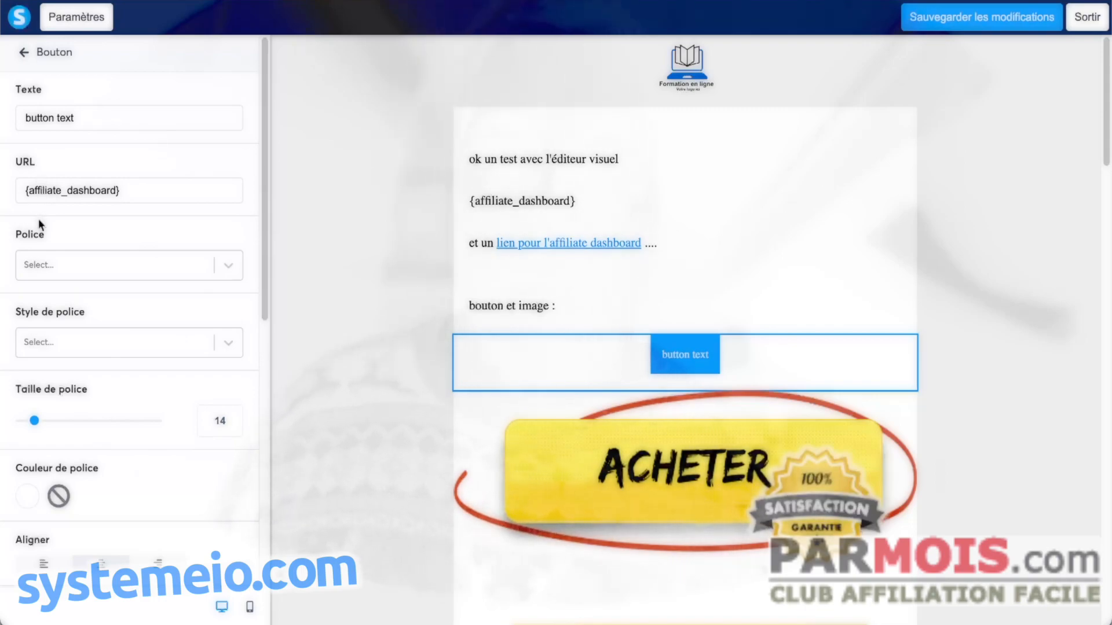
{"action": "left_click_drag", "start_coordinate": [22, 189], "coordinate": [77, 188]}
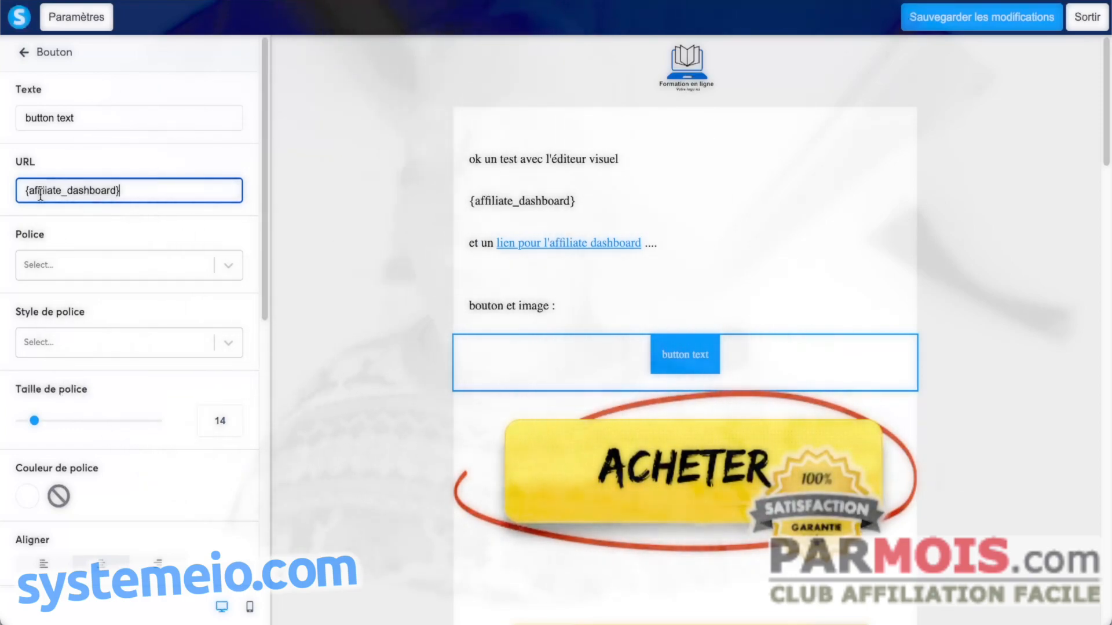
{"action": "left_click", "coordinate": [570, 453]}
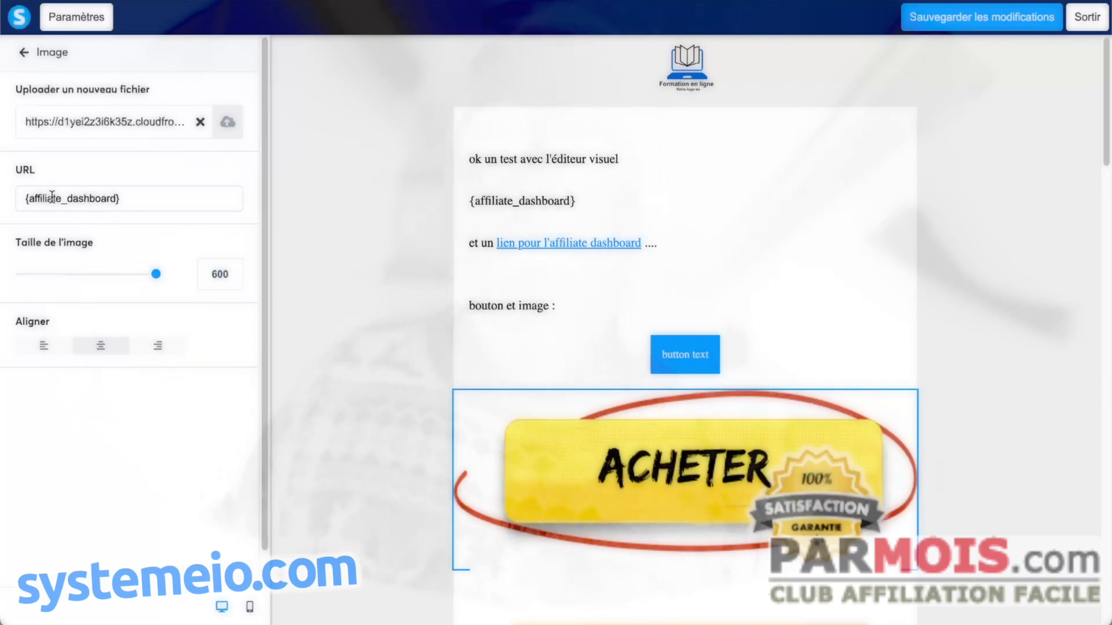
{"action": "left_click", "coordinate": [600, 369]}
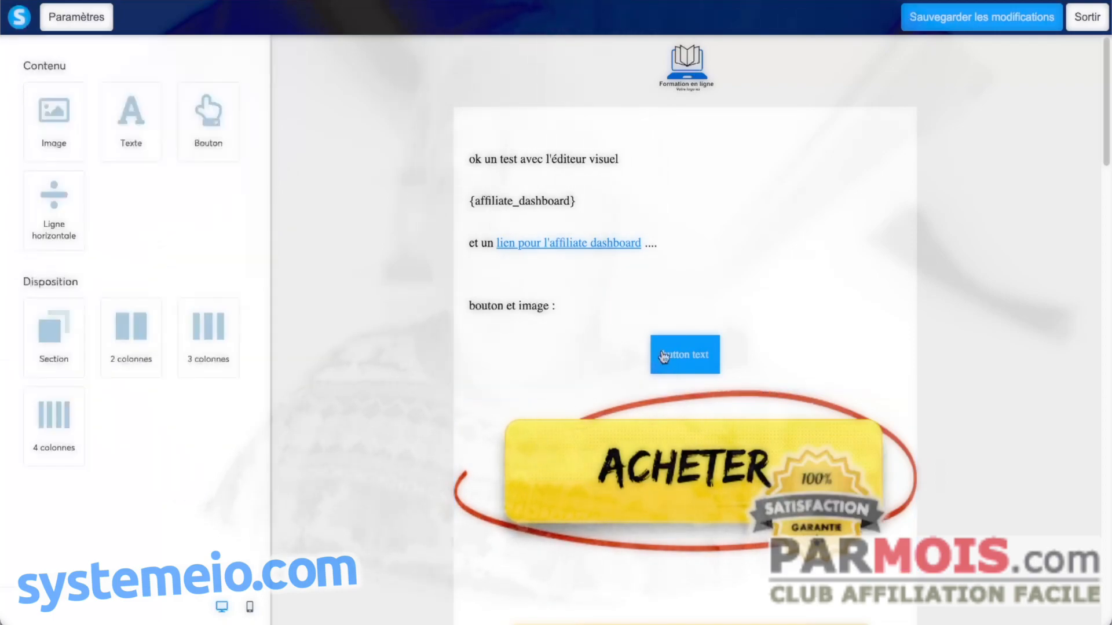
{"action": "left_click", "coordinate": [669, 348]}
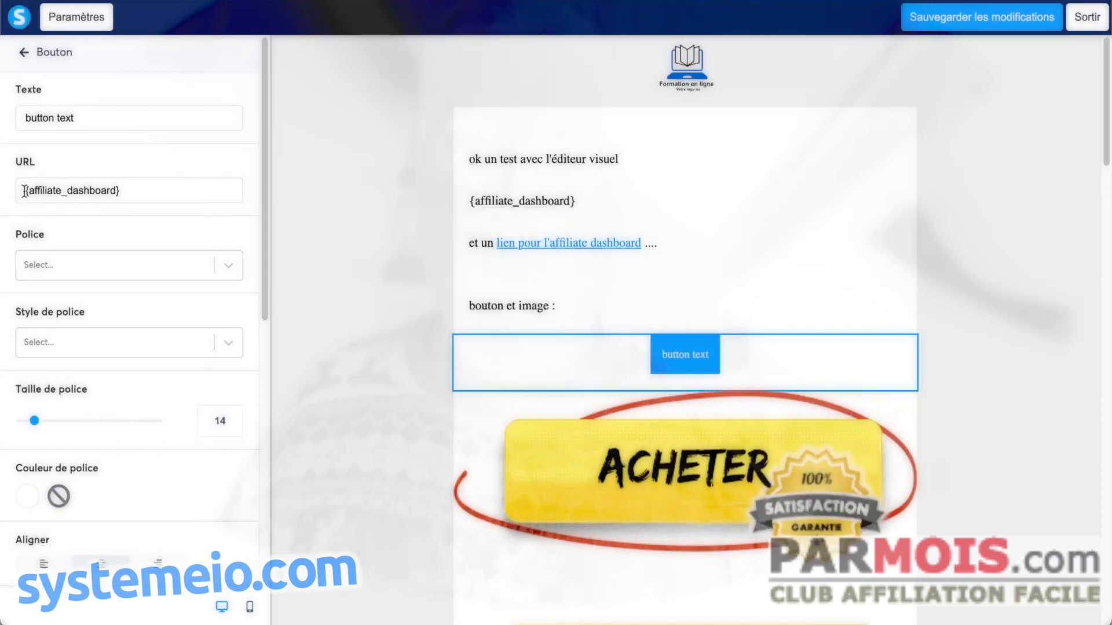
{"action": "left_click_drag", "start_coordinate": [24, 191], "coordinate": [149, 197]}
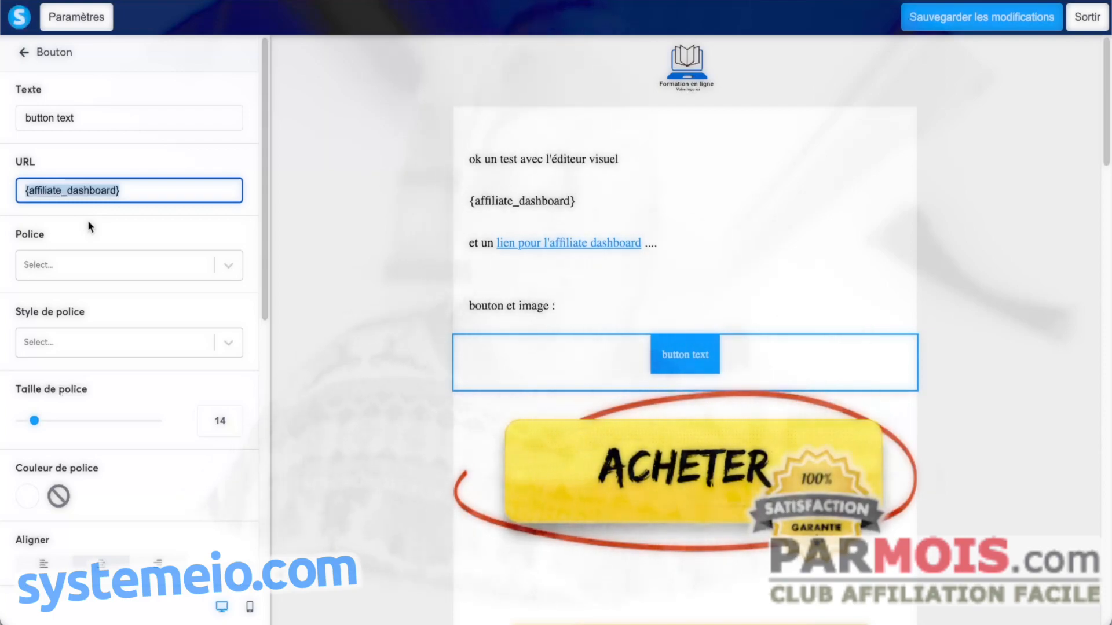
{"action": "left_click", "coordinate": [548, 266]}
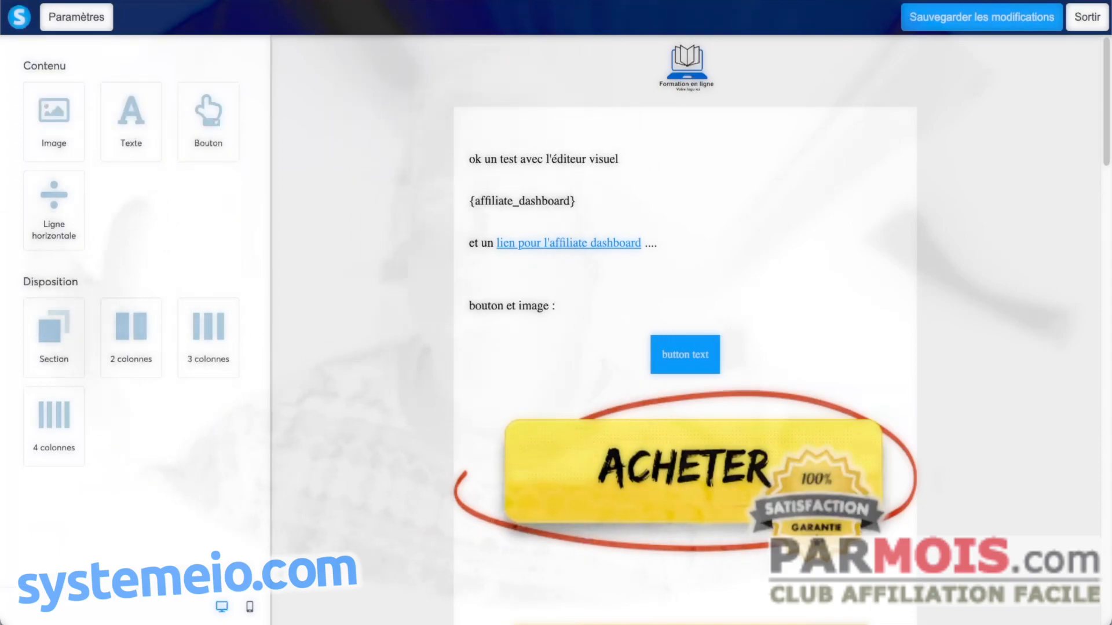
Step: Try setting the link protocol of the text "lien pour l'affiliate dashboard" to other, and leave the link editor
{"action": "left_click", "coordinate": [638, 270]}
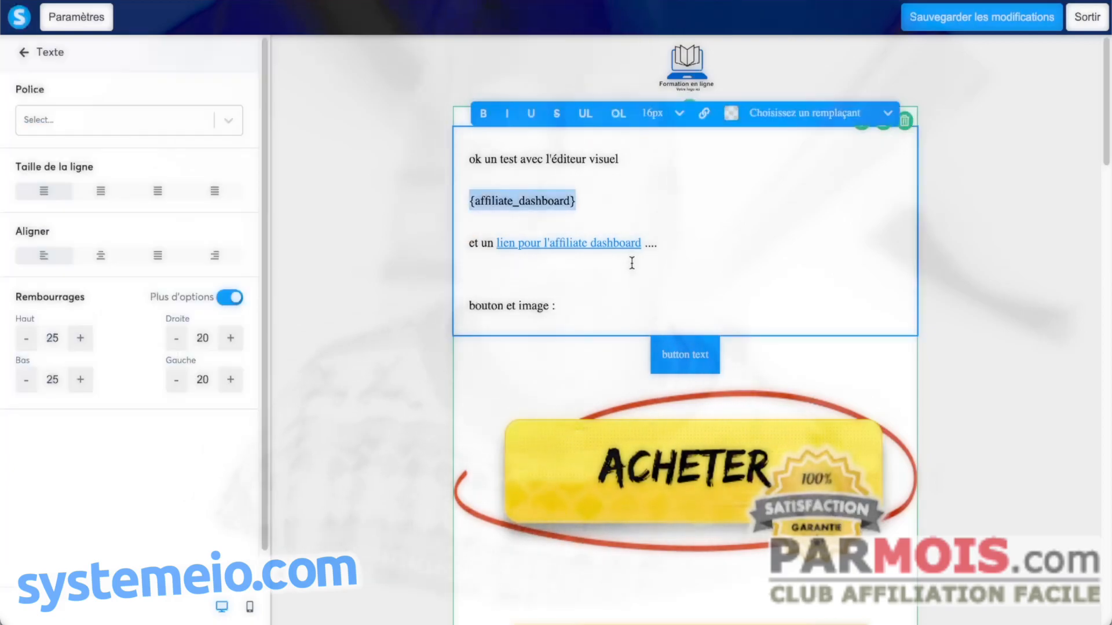
{"action": "left_click", "coordinate": [492, 242]}
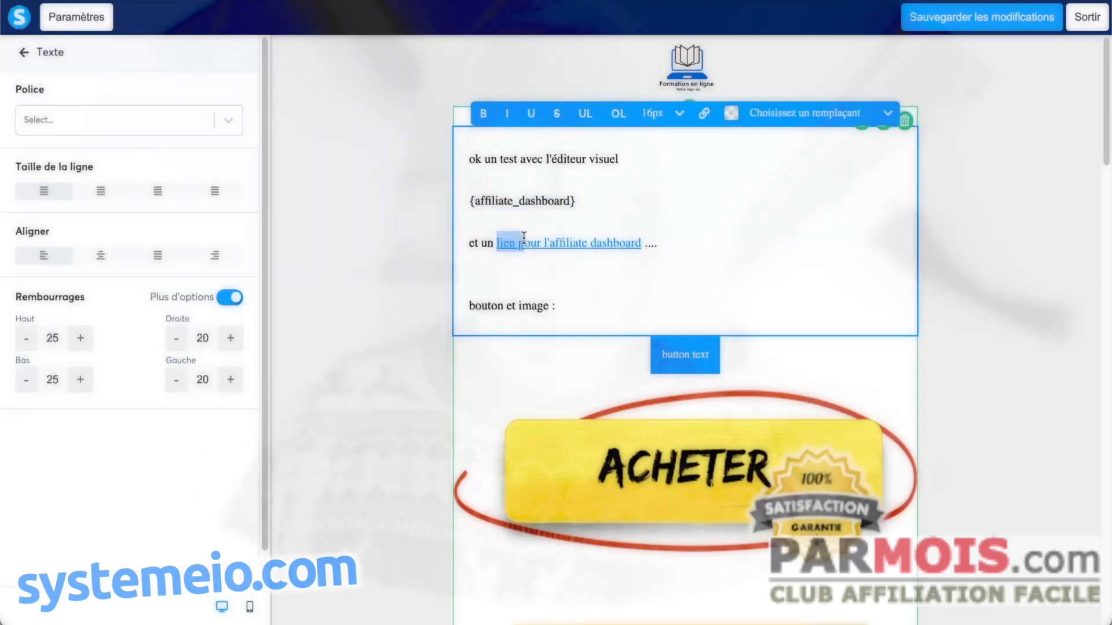
{"action": "left_click", "coordinate": [709, 115]}
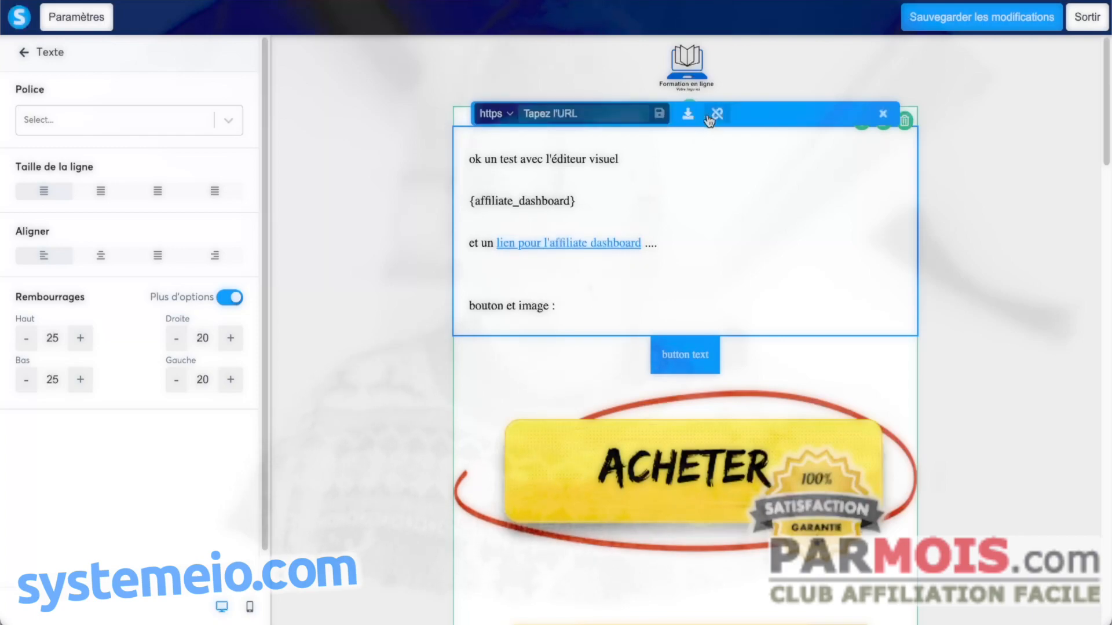
{"action": "left_click", "coordinate": [509, 114]}
{"action": "left_click", "coordinate": [497, 150]}
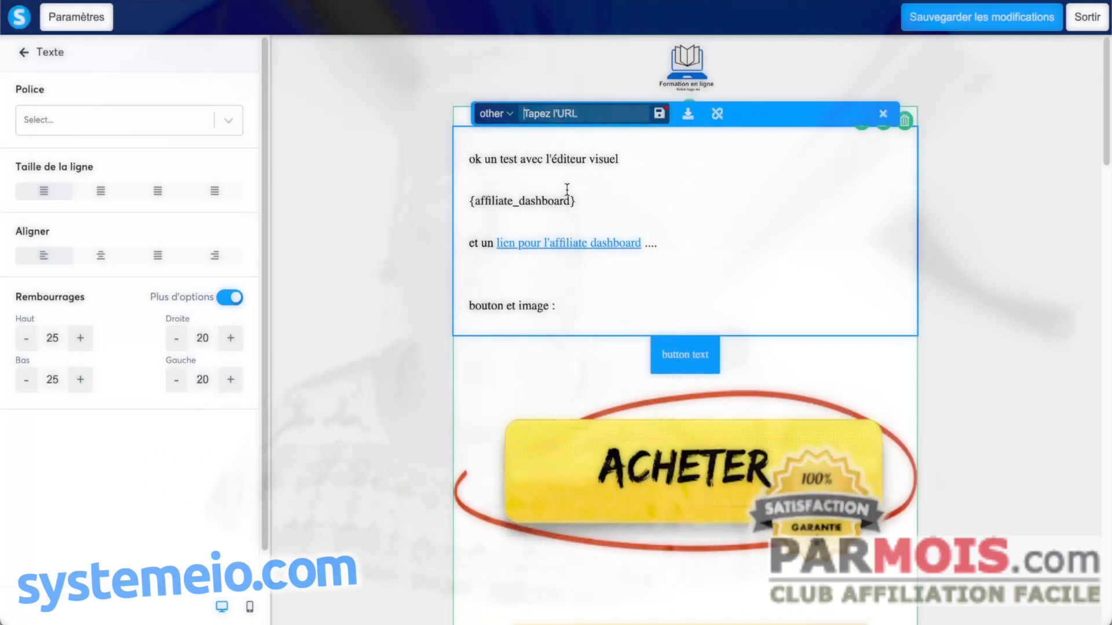
{"action": "left_click", "coordinate": [554, 187]}
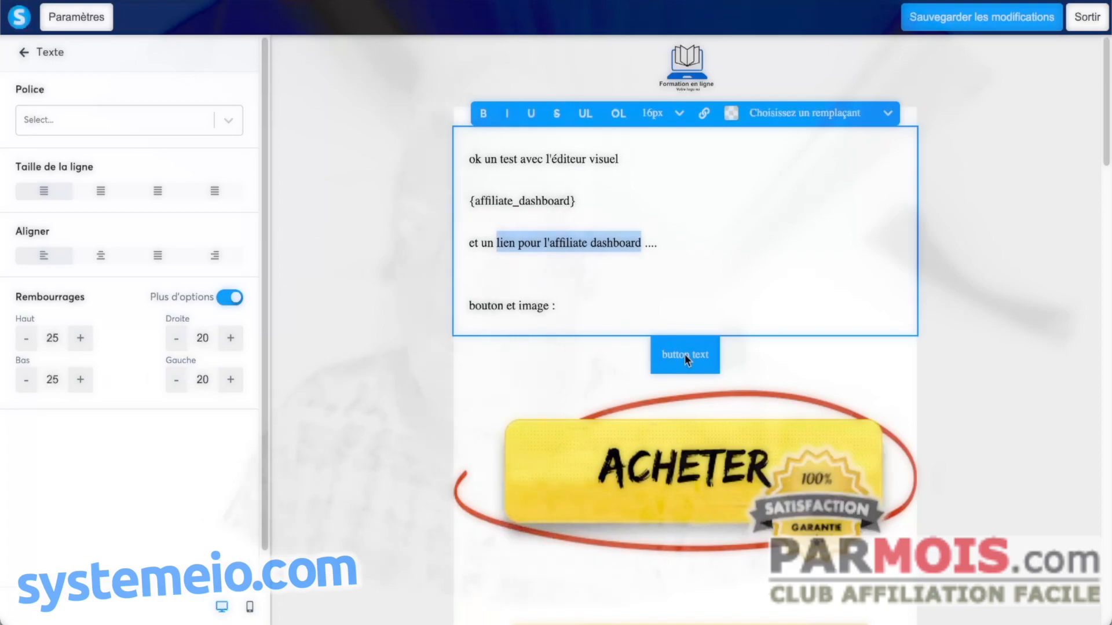
Step: Review the ACHETER image's settings, including its link URL, and close them
{"action": "left_click", "coordinate": [648, 429]}
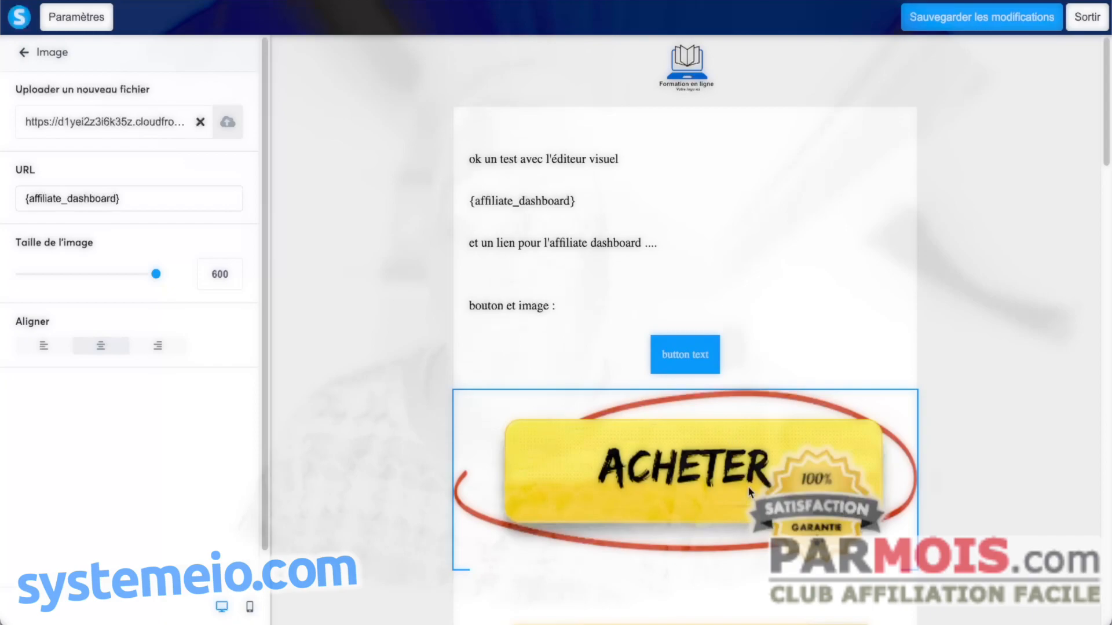
{"action": "left_click", "coordinate": [373, 365]}
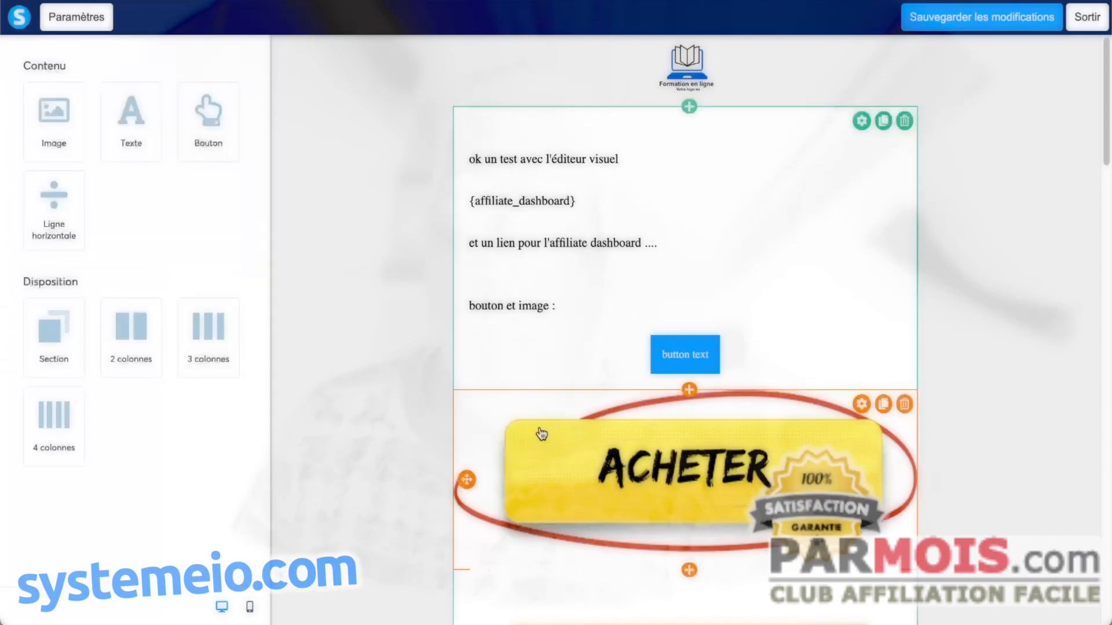
{"action": "left_click", "coordinate": [585, 443]}
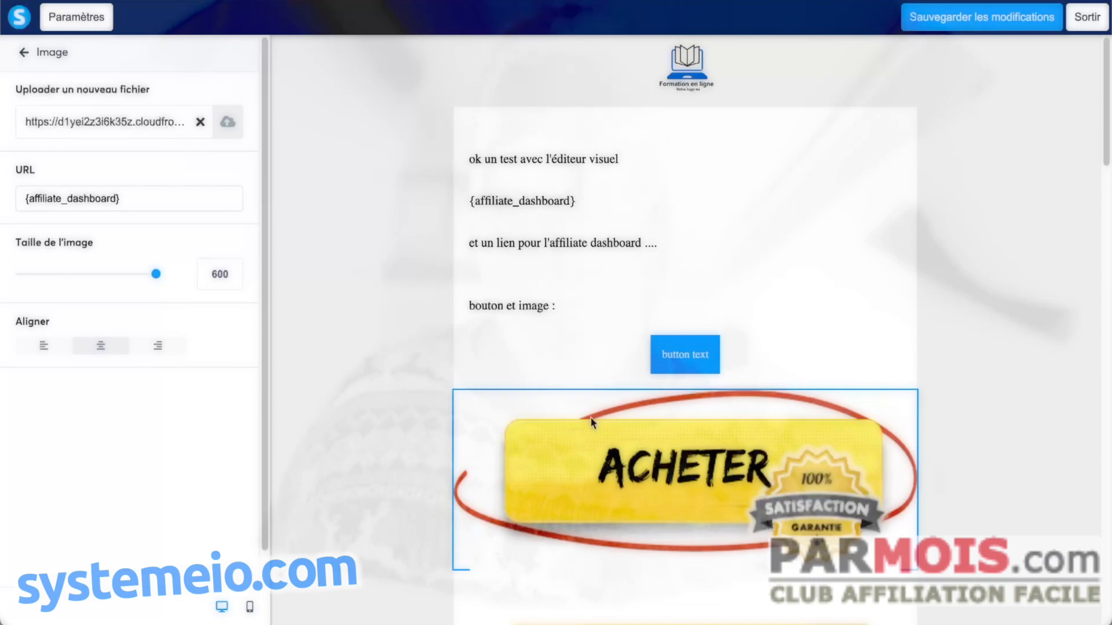
{"action": "left_click", "coordinate": [687, 359]}
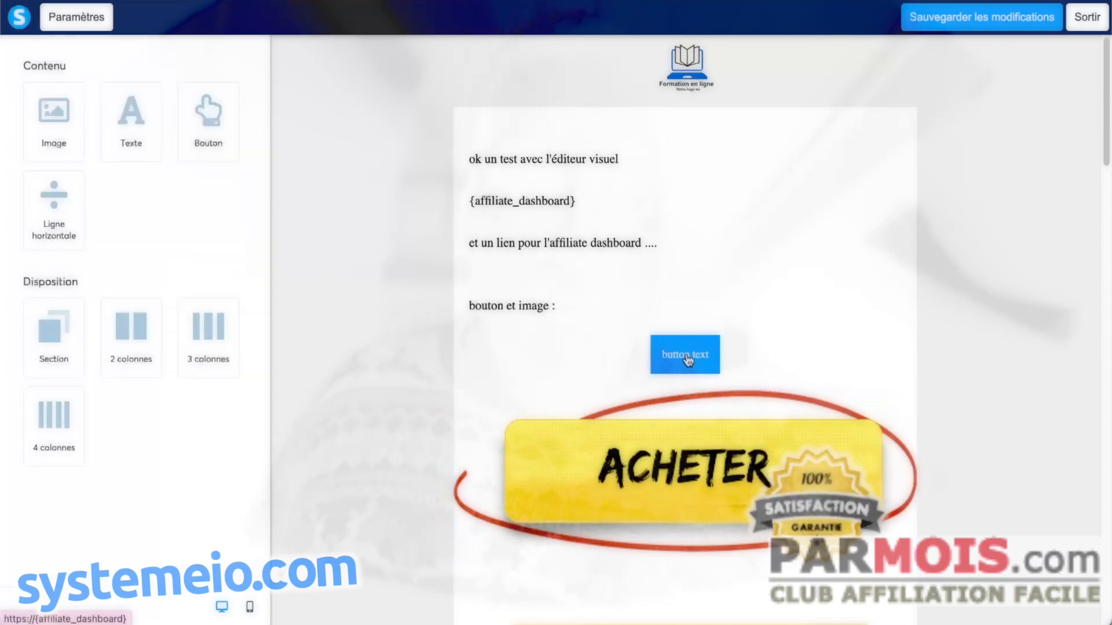
{"action": "left_click", "coordinate": [693, 360]}
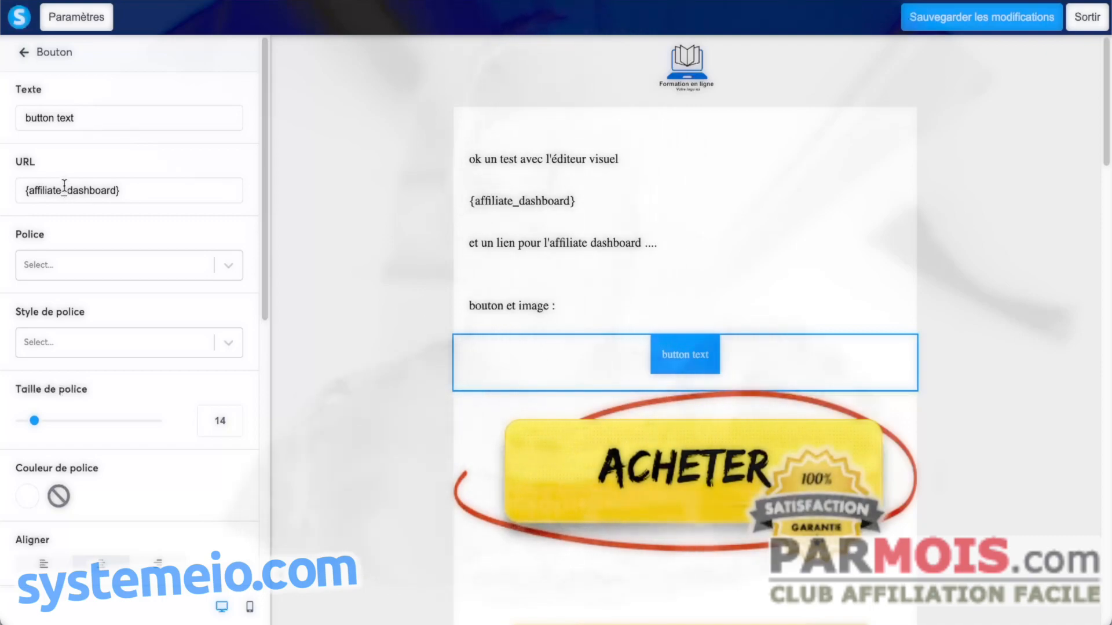
{"action": "left_click", "coordinate": [27, 190]}
{"action": "type", "text": "https://"}
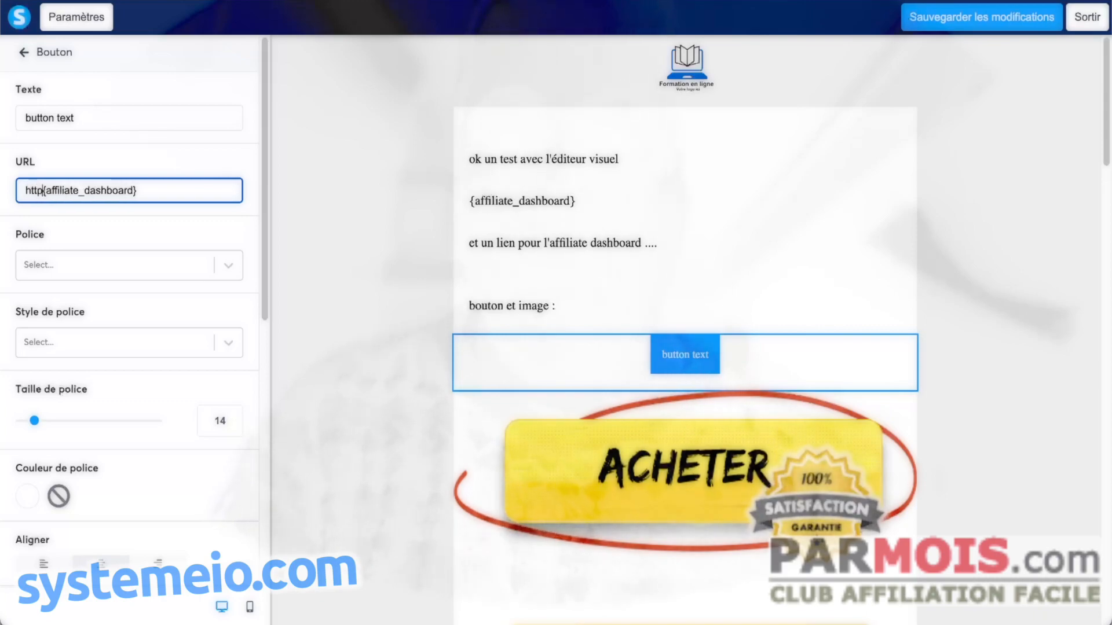
{"action": "type", "text": "monsite.com"}
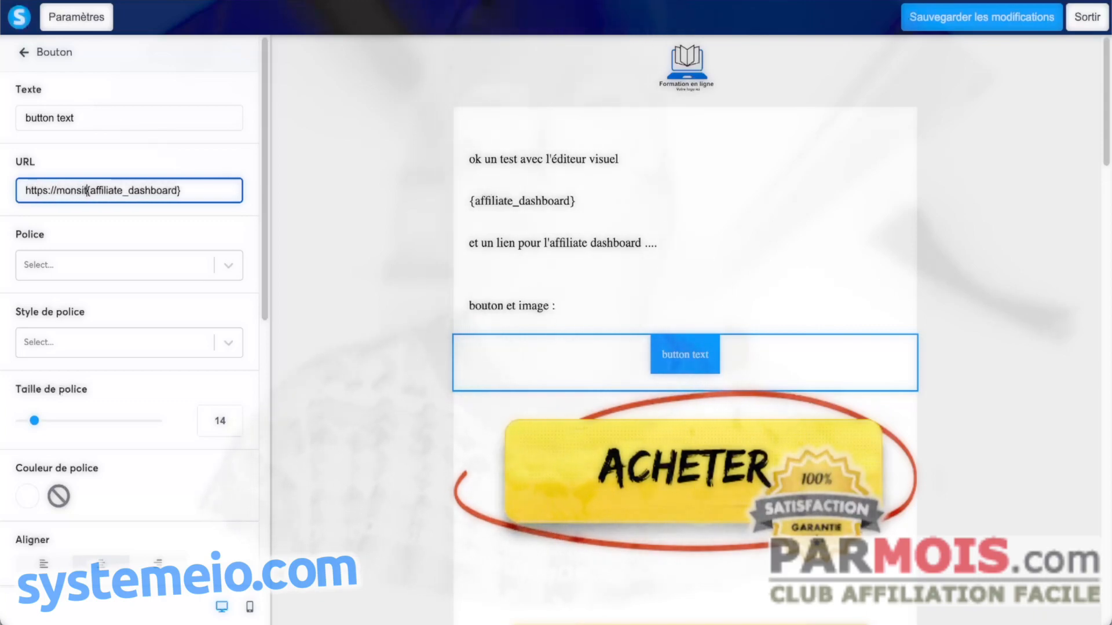
{"action": "type", "text": "/"}
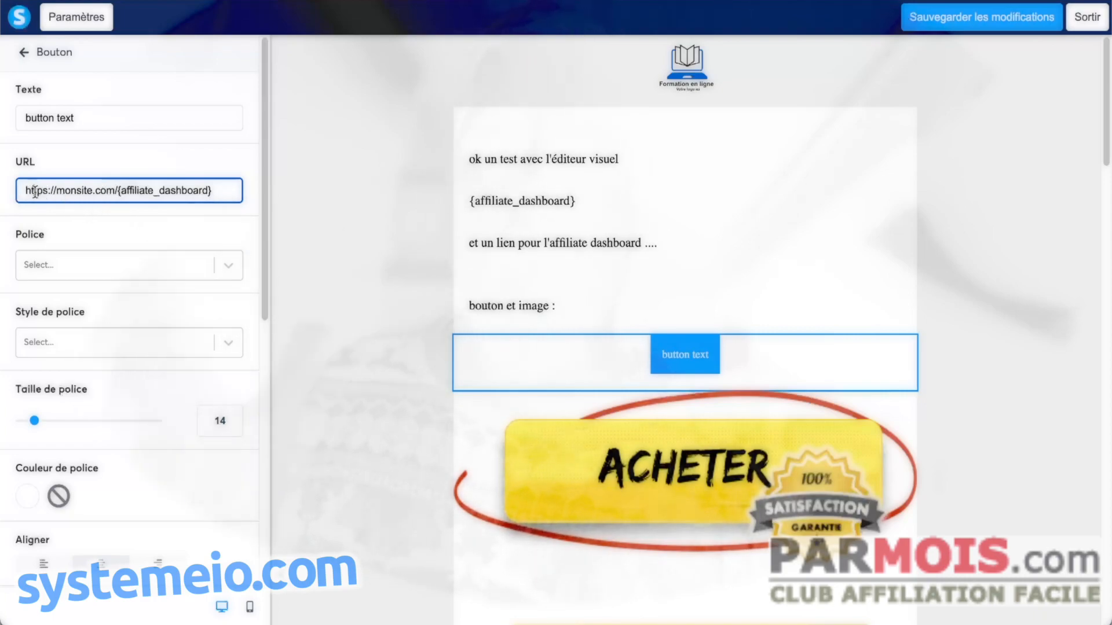
{"action": "left_click_drag", "start_coordinate": [55, 191], "coordinate": [21, 190]}
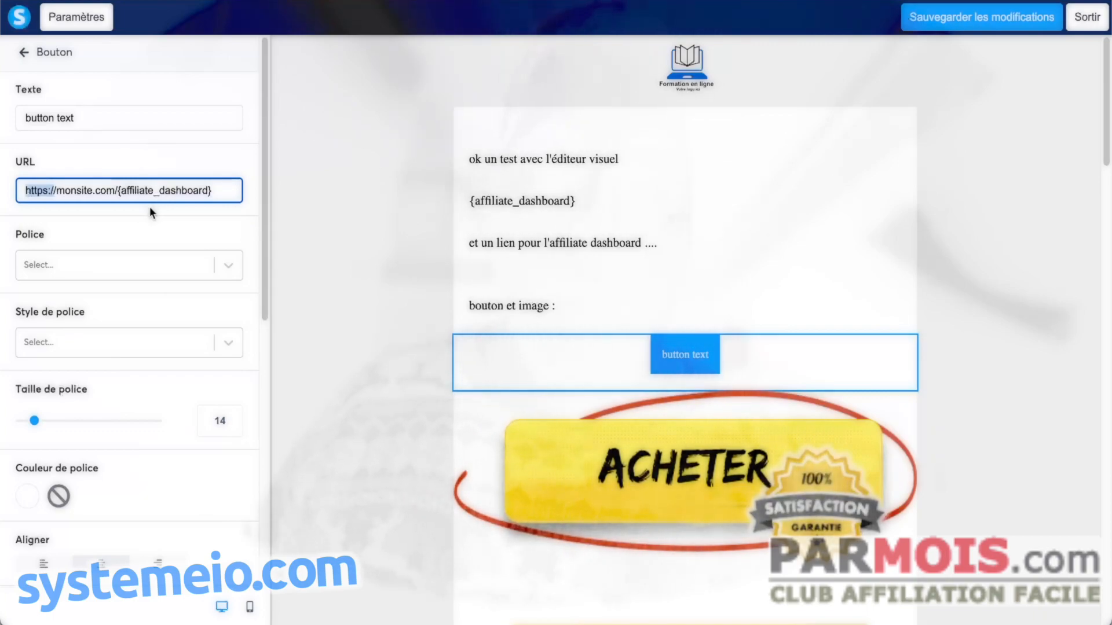
Step: Check the link URL of the ACHETER image for comparison with the button's full address
{"action": "left_click", "coordinate": [578, 451]}
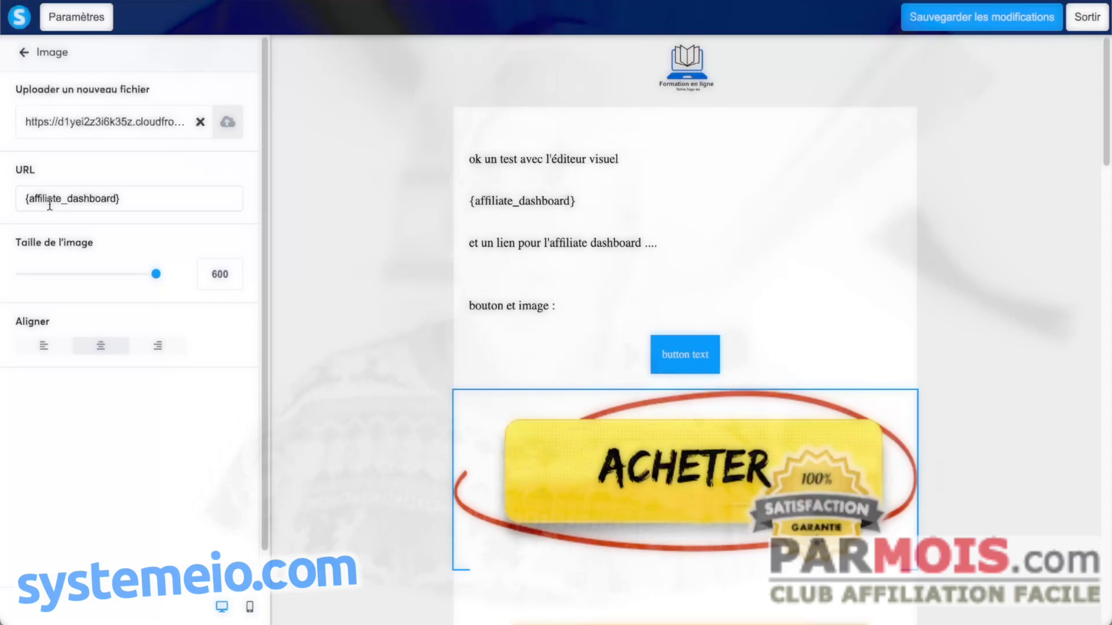
{"action": "left_click", "coordinate": [582, 433]}
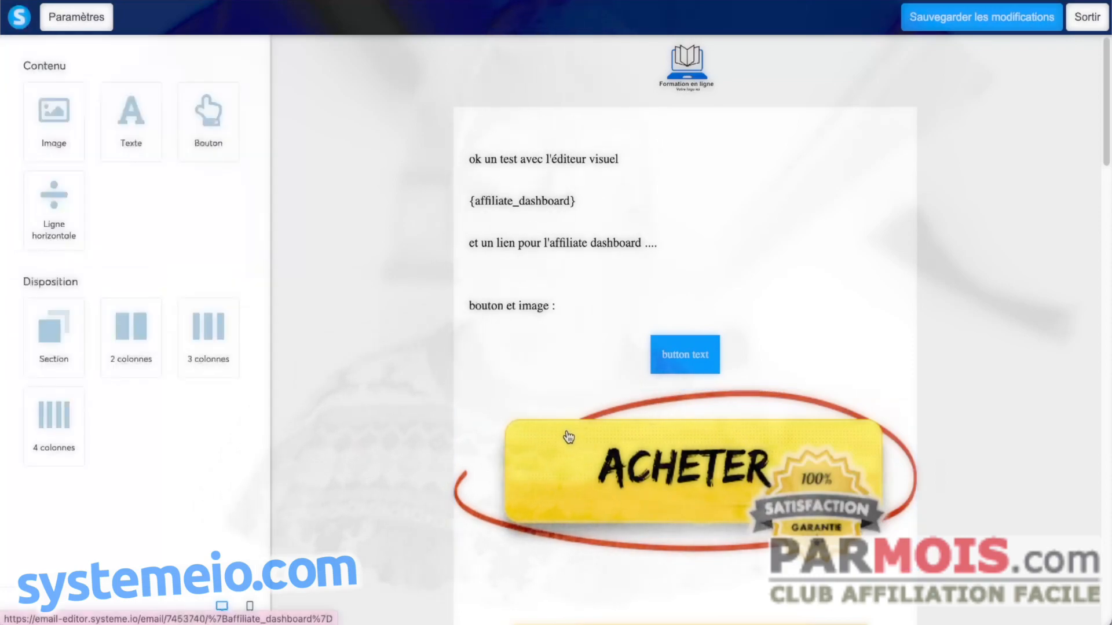
Step: Try adding a link with the other protocol to the text "lien pour l'affiliate dashboard", review the protocol choices and leave the link editor
{"action": "left_click", "coordinate": [578, 244]}
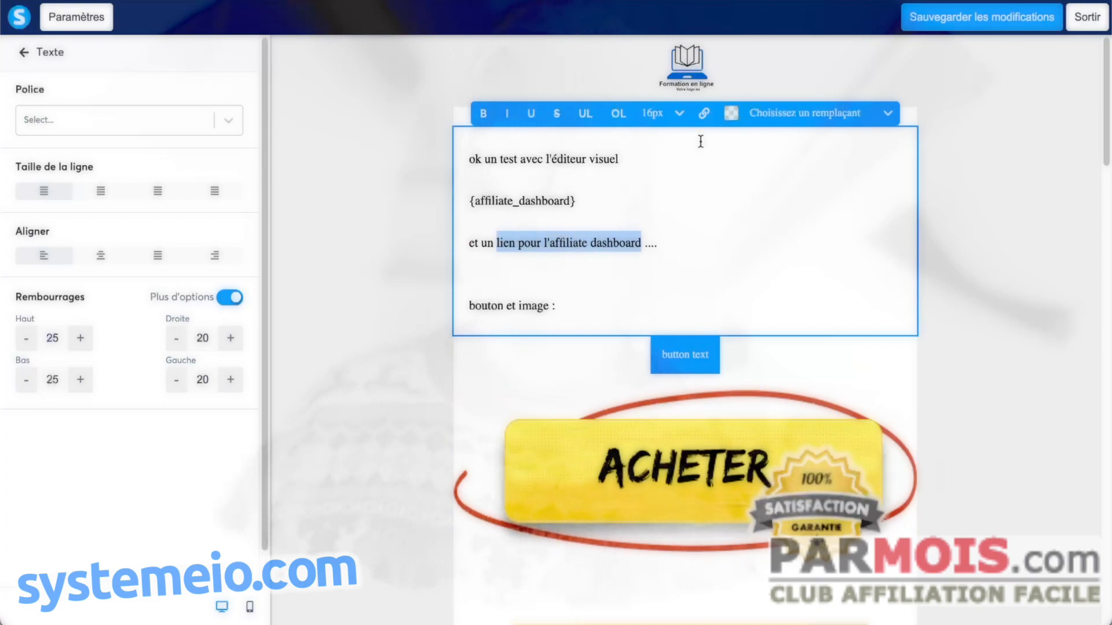
{"action": "left_click", "coordinate": [703, 114]}
{"action": "left_click", "coordinate": [502, 113]}
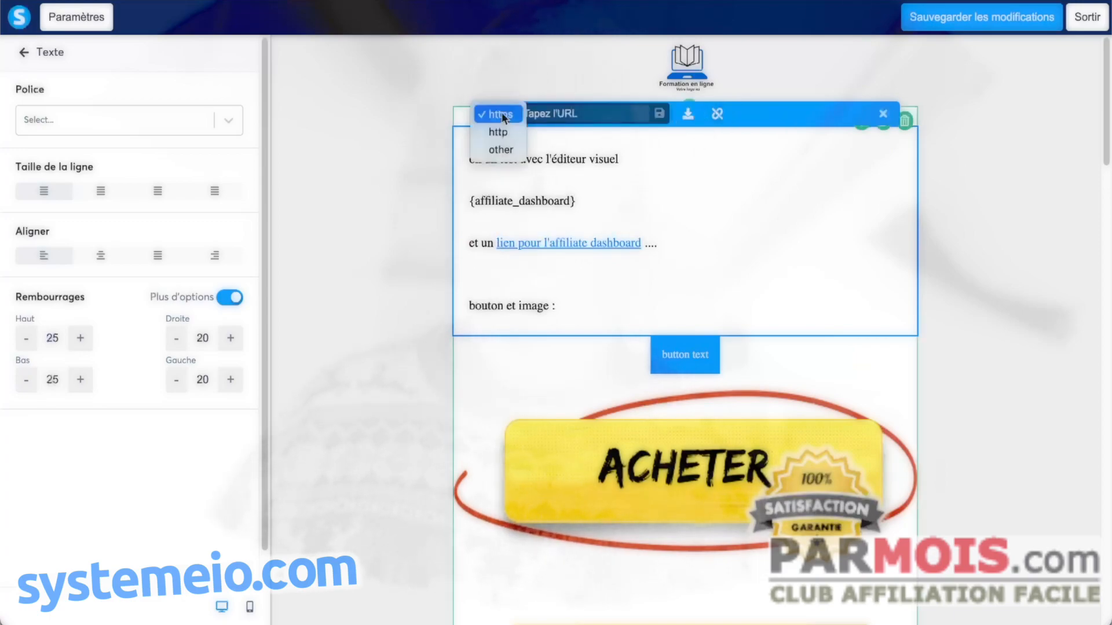
{"action": "left_click", "coordinate": [501, 151]}
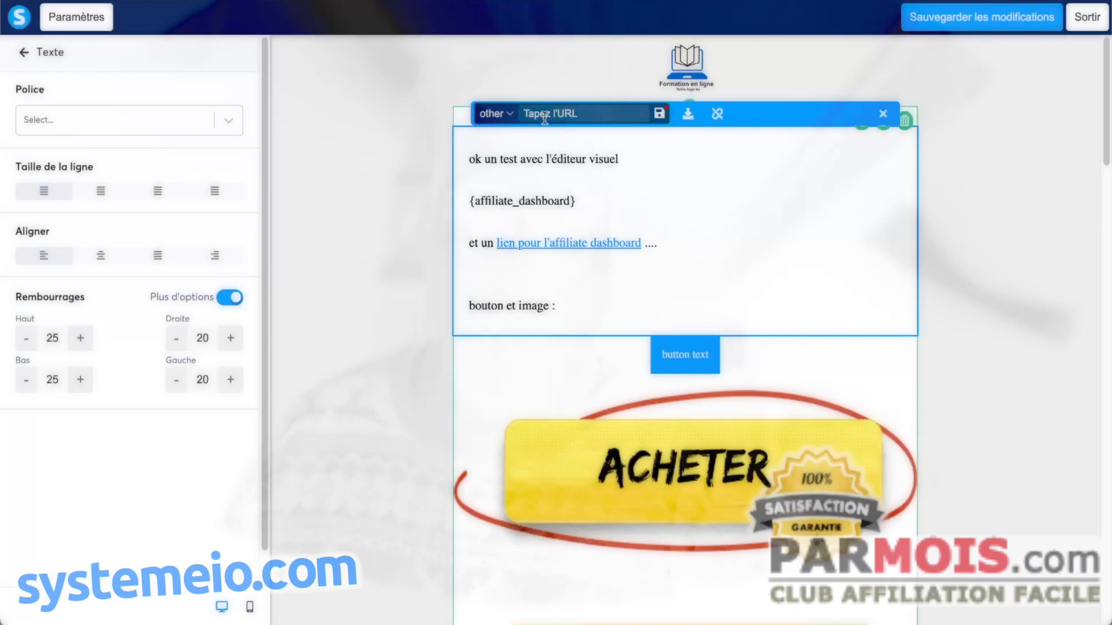
{"action": "left_click", "coordinate": [511, 116]}
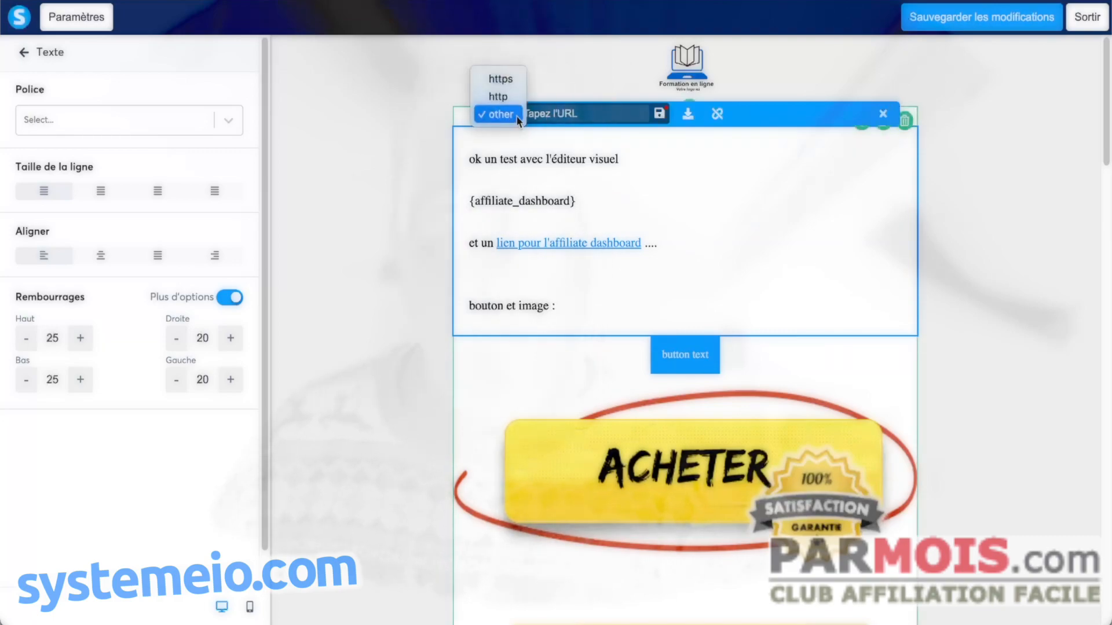
{"action": "left_click", "coordinate": [422, 333]}
Step: Compare the link URL settings of the ACHETER image and the blue button
{"action": "left_click", "coordinate": [575, 437]}
{"action": "left_click", "coordinate": [590, 437]}
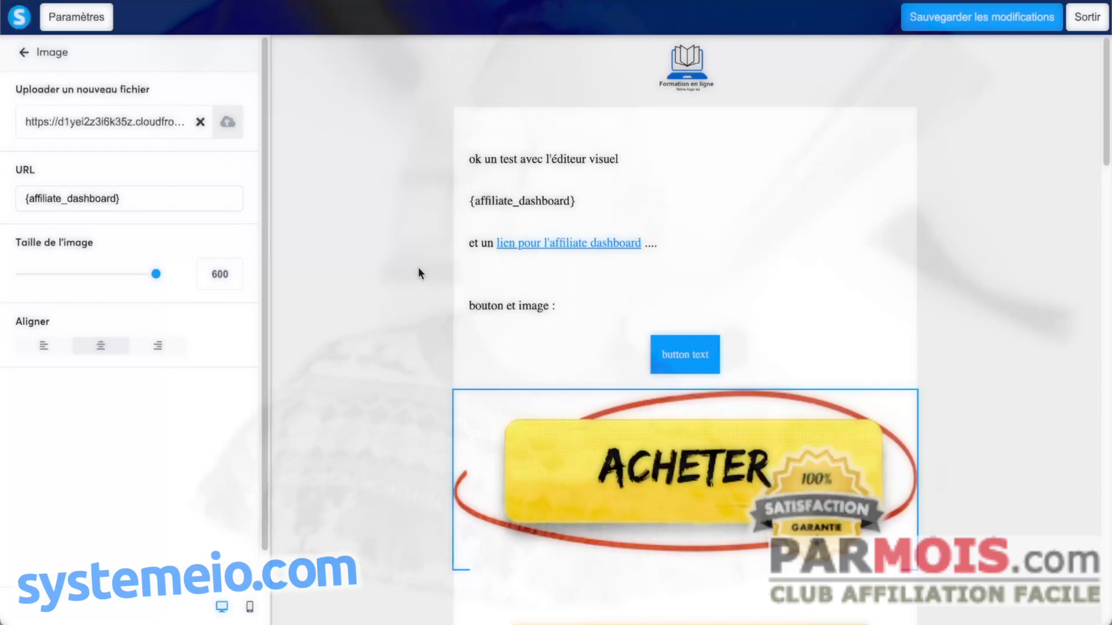
{"action": "left_click", "coordinate": [645, 243]}
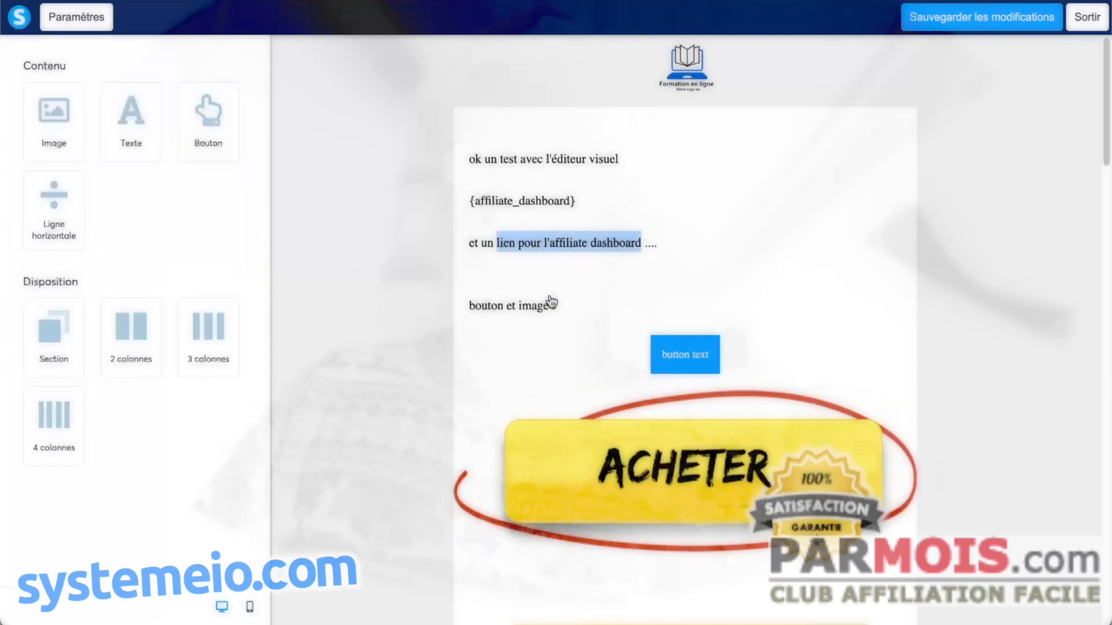
{"action": "left_click", "coordinate": [643, 354]}
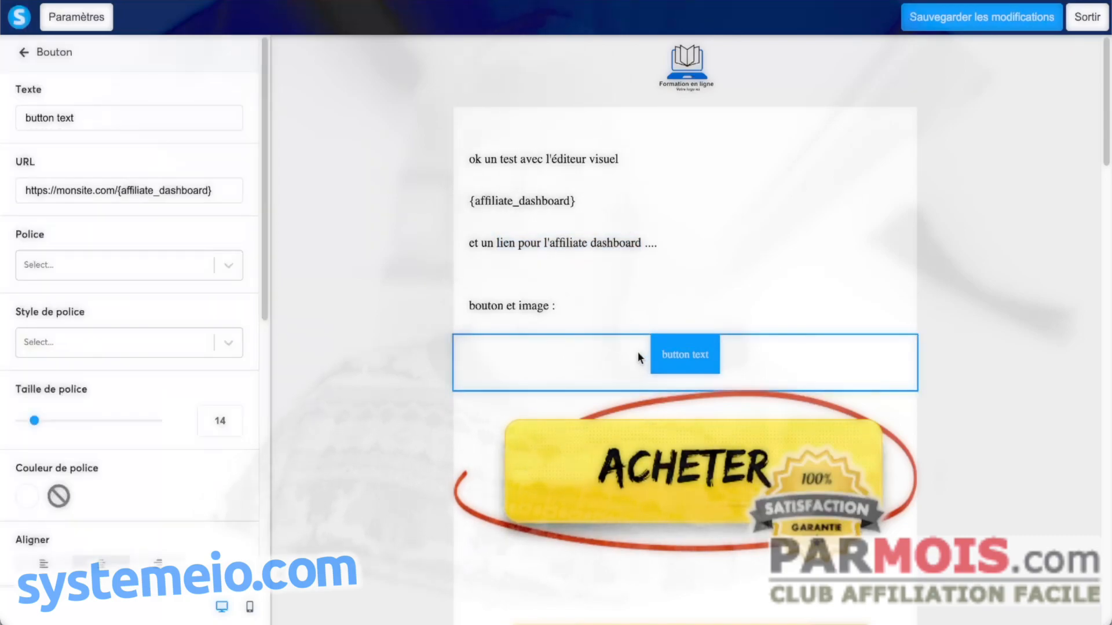
{"action": "left_click", "coordinate": [363, 247]}
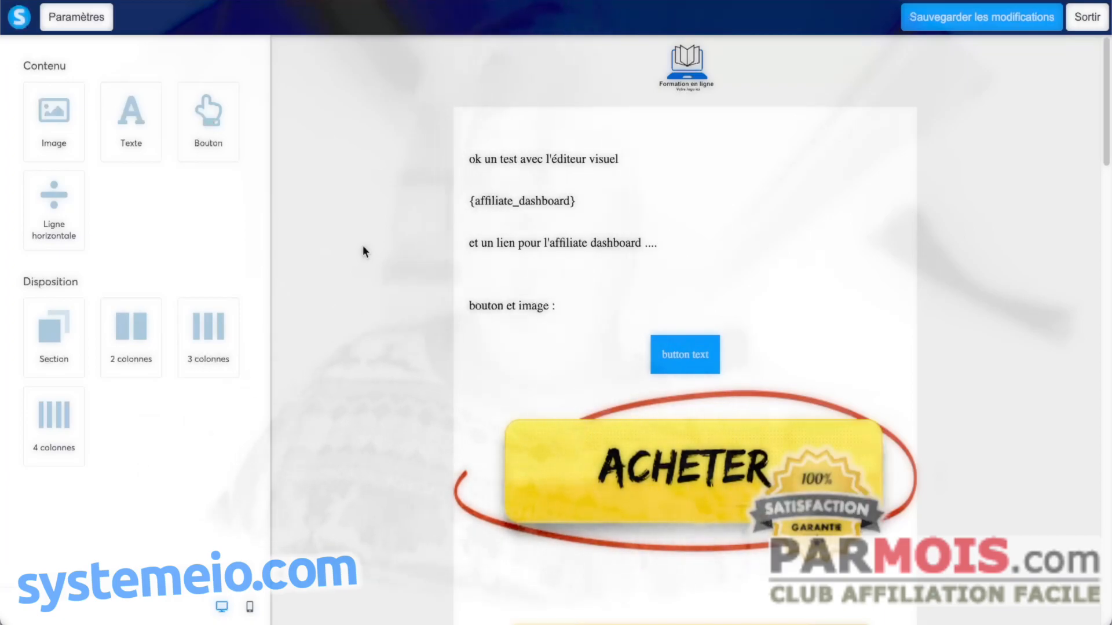
{"action": "left_click", "coordinate": [623, 348]}
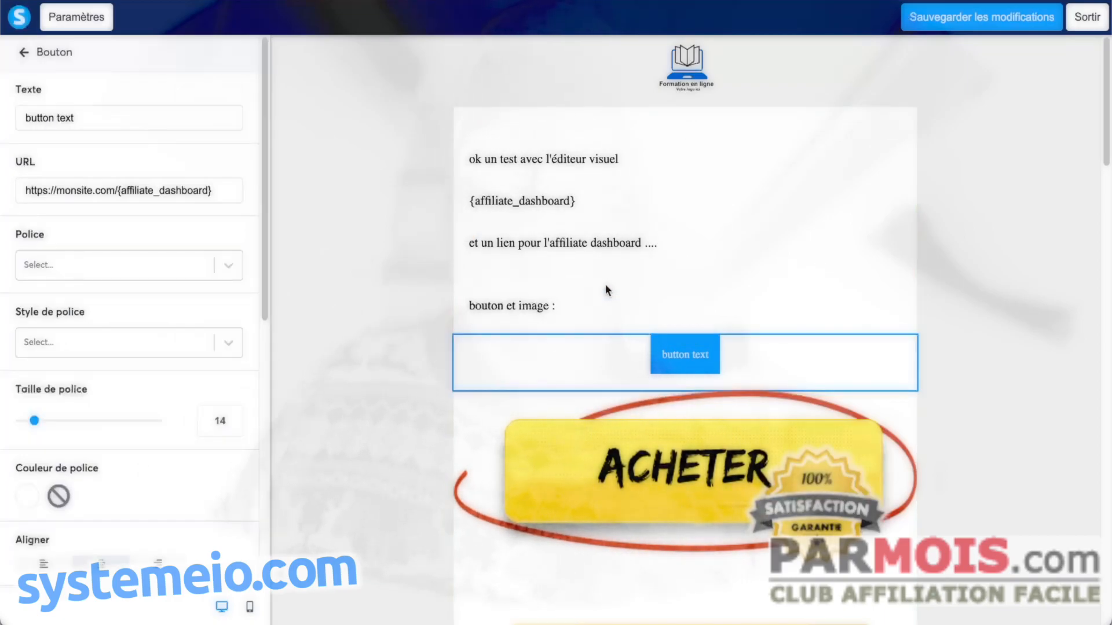
Step: Look through the text block's replacement variables for "URL du tableau de bord affilié du contact" and leave the text block
{"action": "left_click", "coordinate": [623, 209]}
{"action": "left_click", "coordinate": [767, 115]}
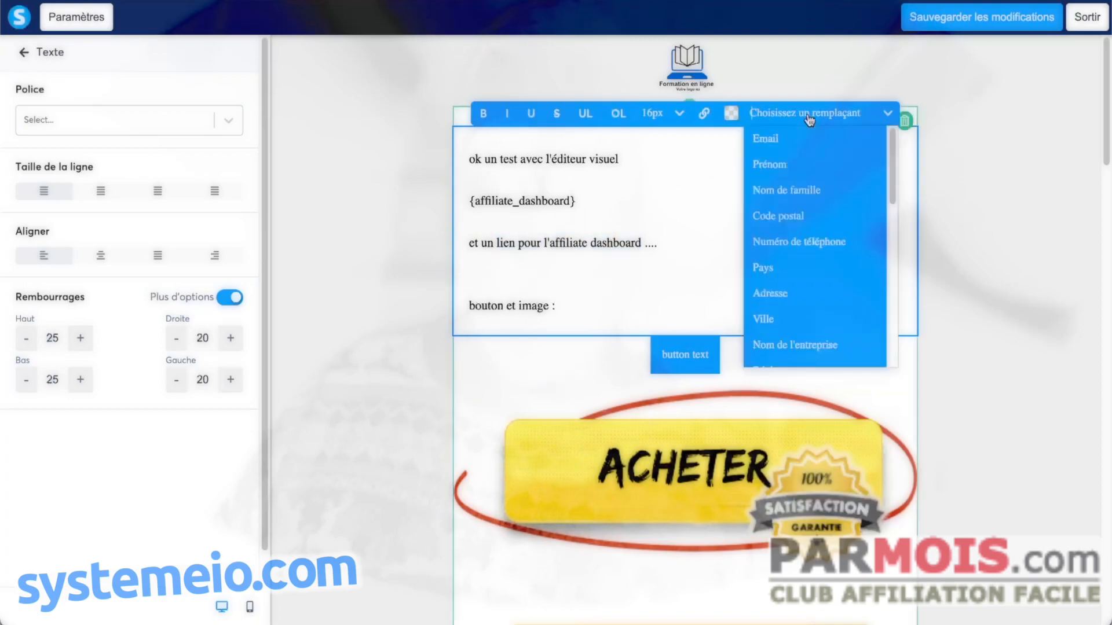
{"action": "scroll", "coordinate": [829, 218], "scroll_direction": "down", "scroll_amount": 10}
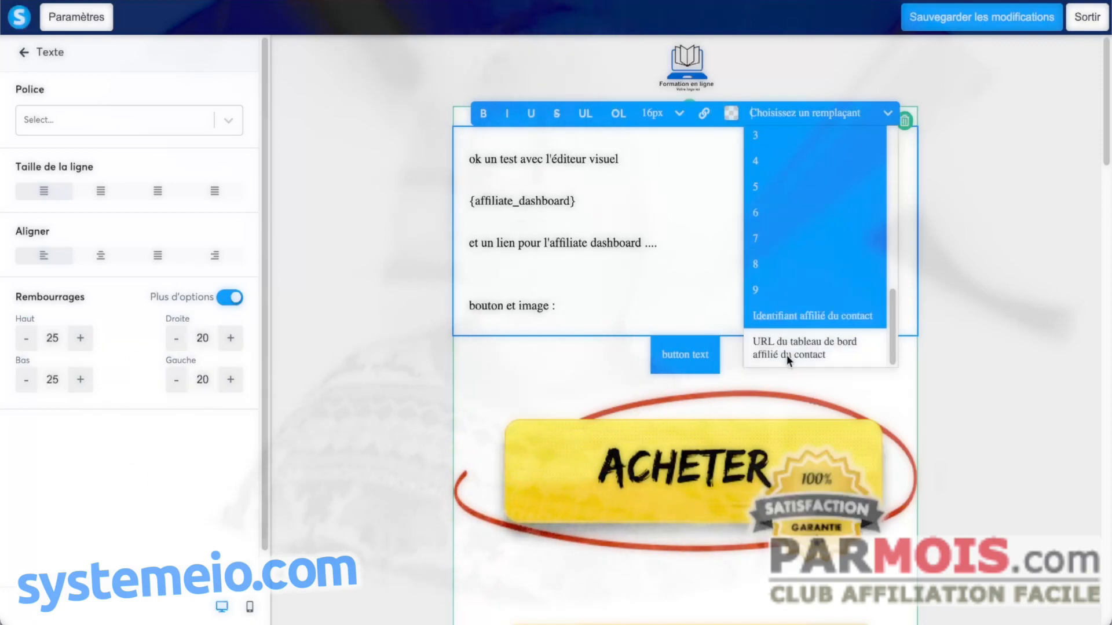
{"action": "scroll", "coordinate": [809, 289], "scroll_direction": "up", "scroll_amount": 3}
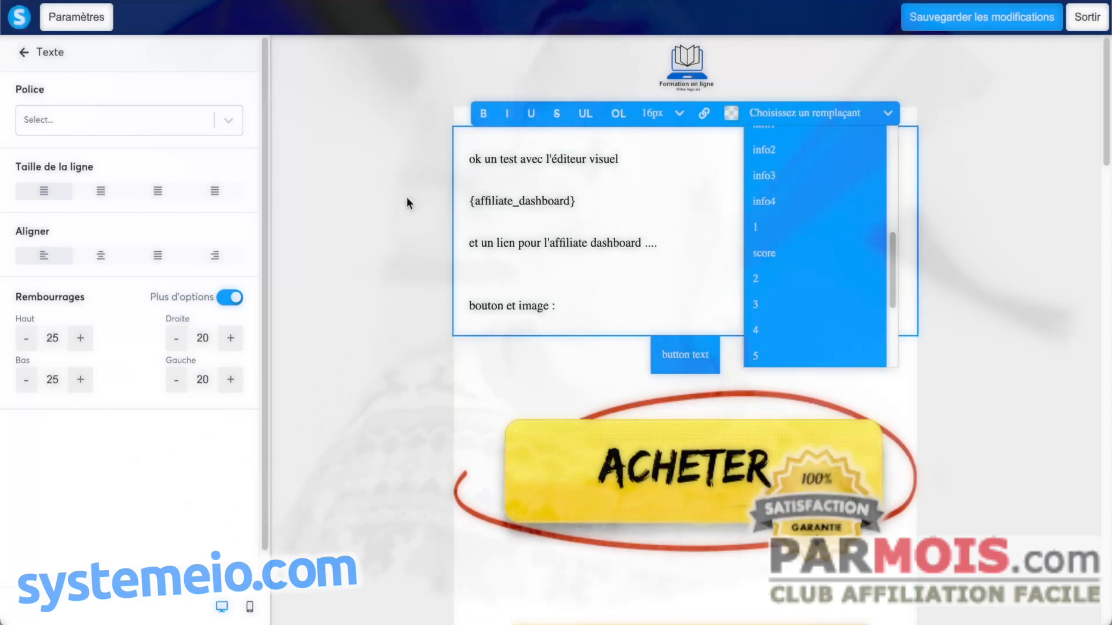
{"action": "left_click", "coordinate": [431, 243]}
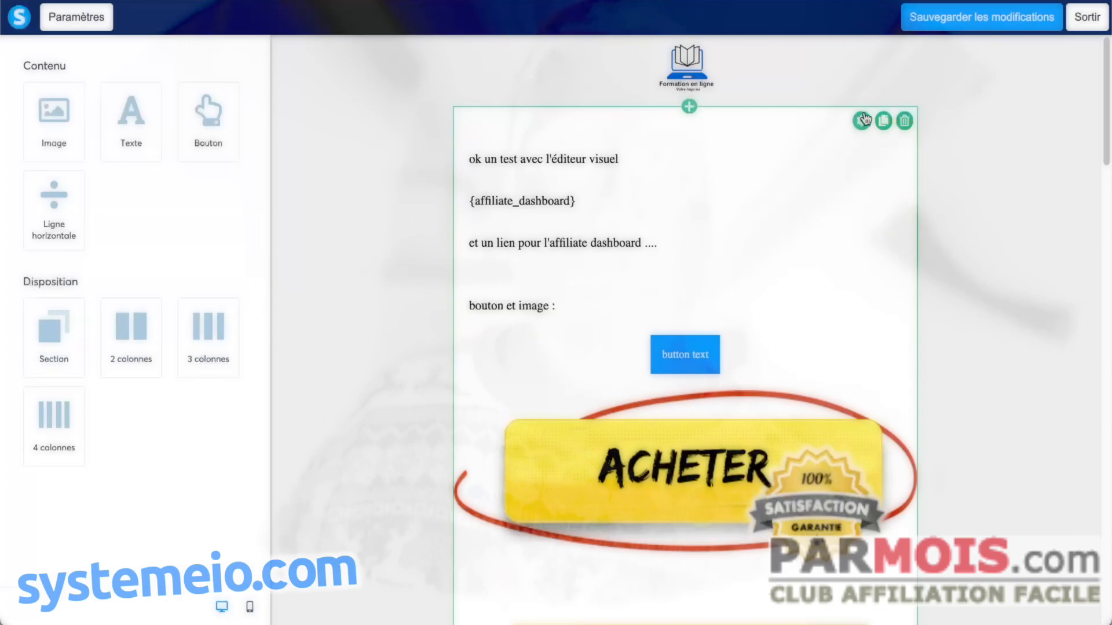